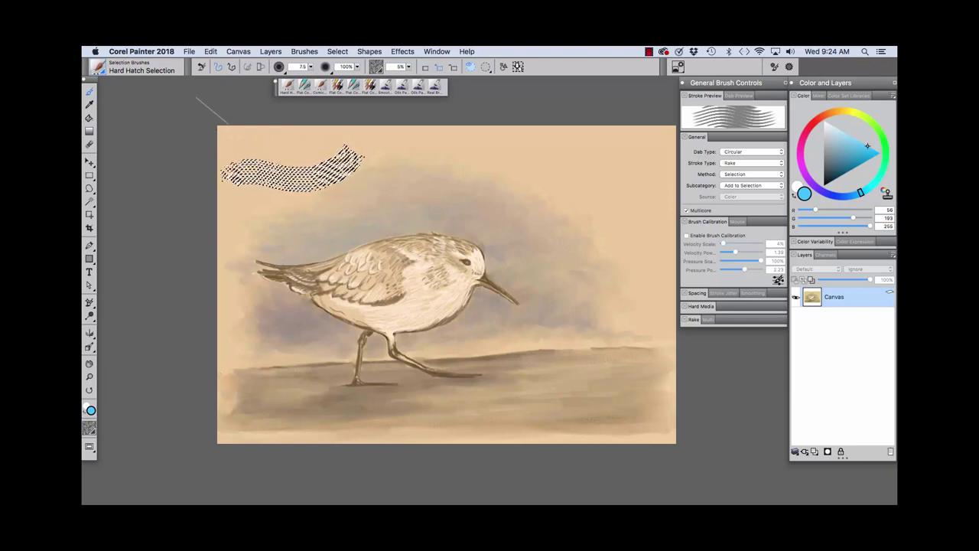
Fill the hatched selection above the bird with the current blue color at 100% opacity and deselect it.
click(210, 51)
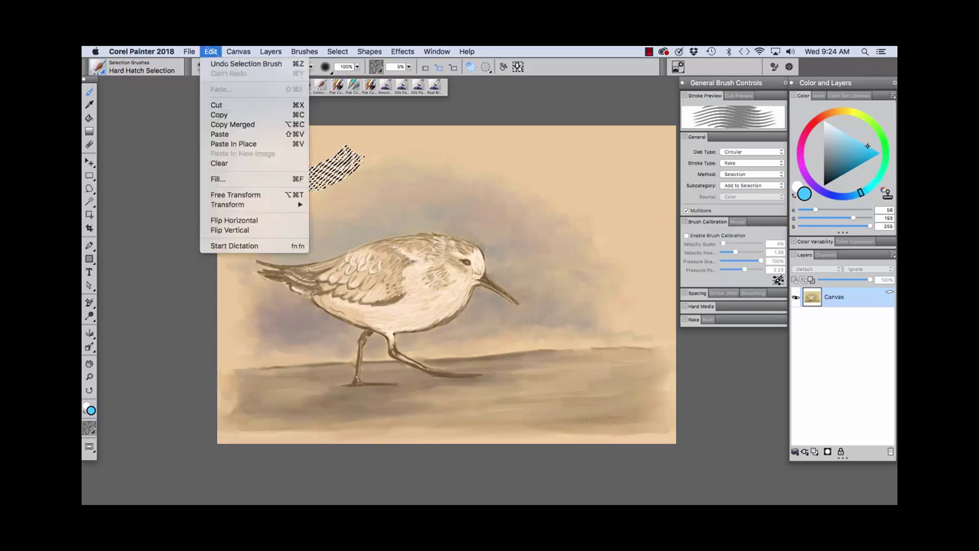
click(218, 179)
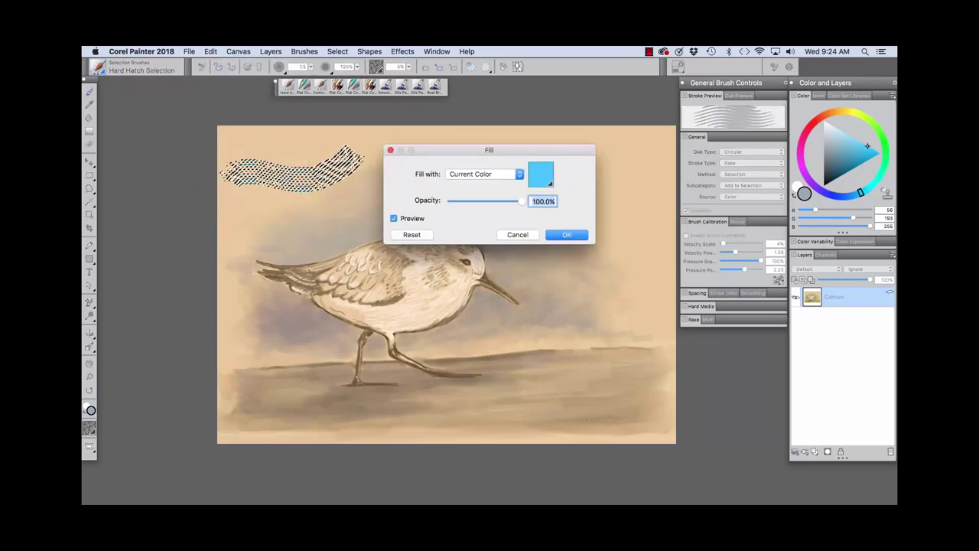
key(Return)
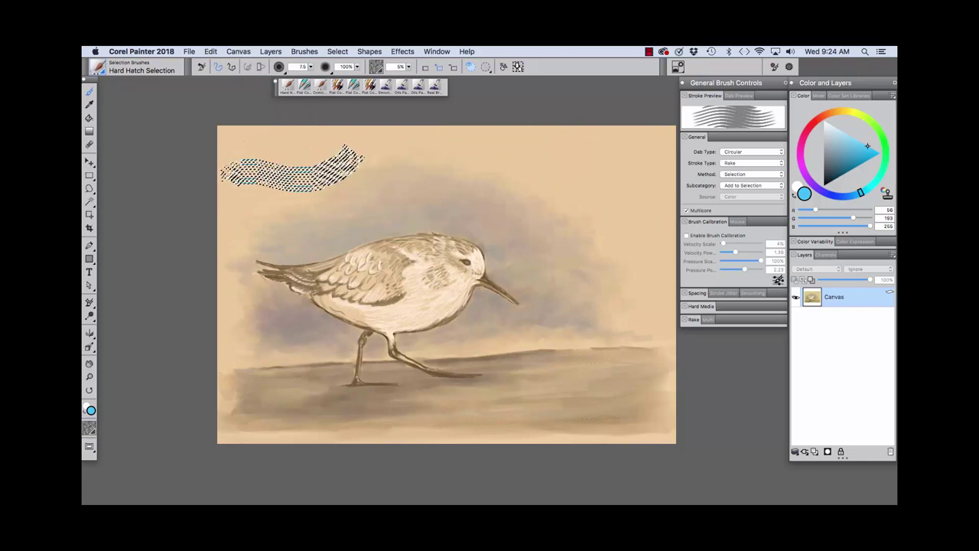
key(super+d)
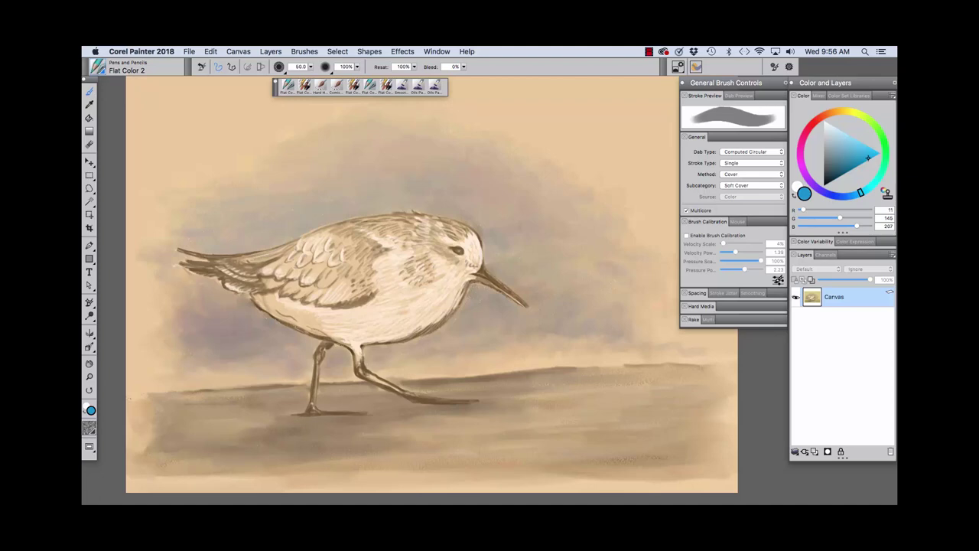
Turn the Flat Color 2 brush into a selection brush with Circular dab type, Selection method and 0% grain.
key(super+b)
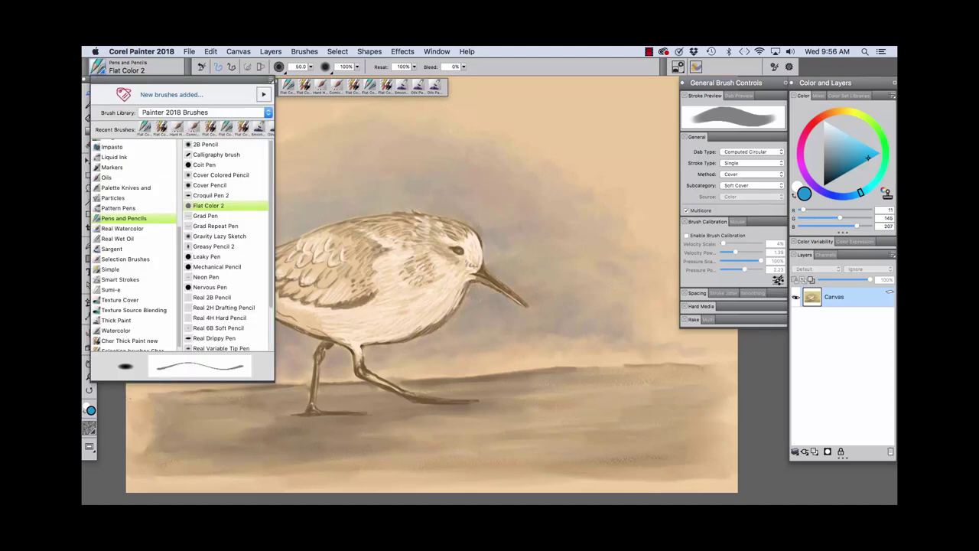
key(Escape)
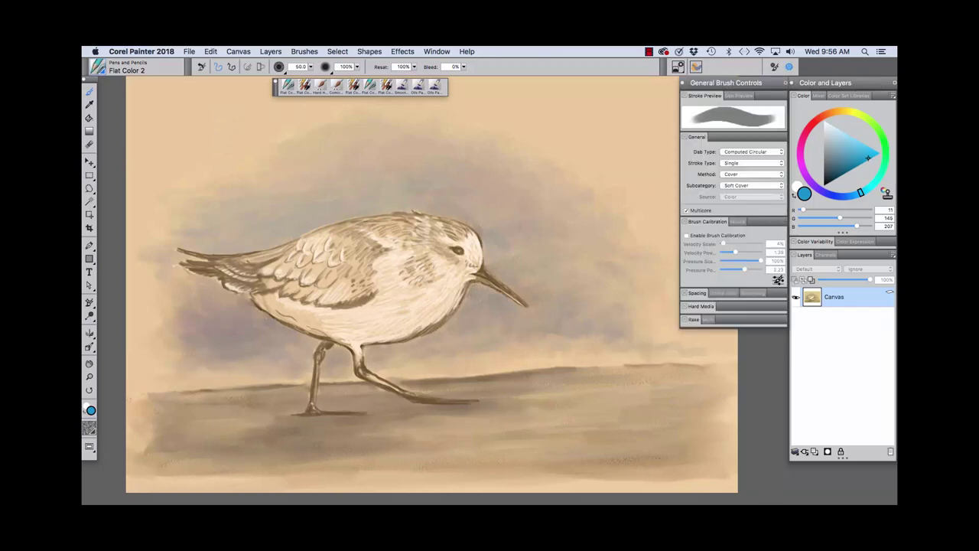
click(751, 152)
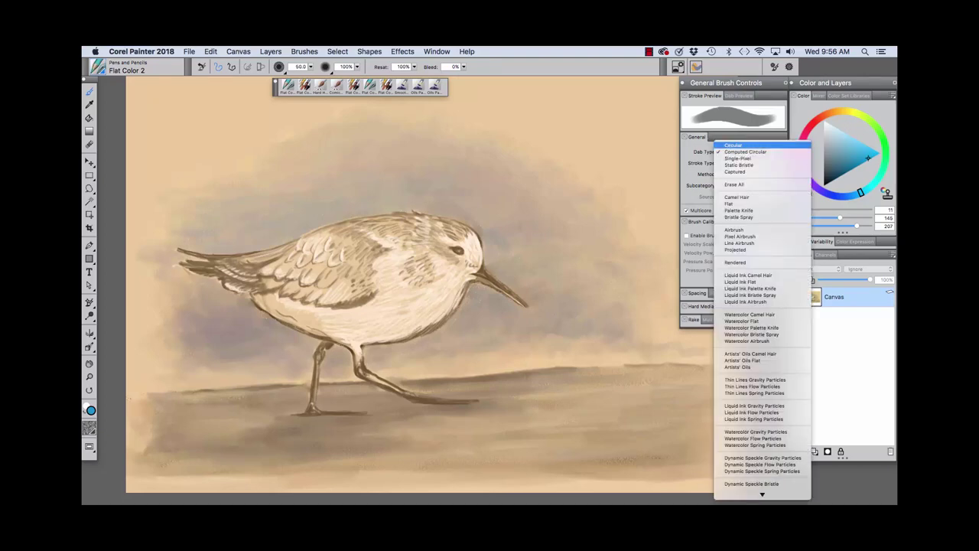
click(734, 144)
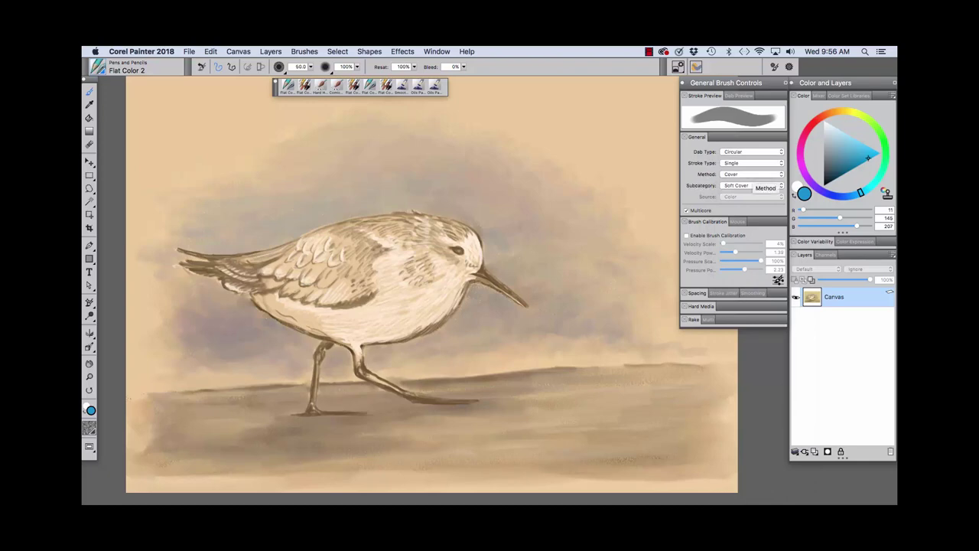
click(751, 173)
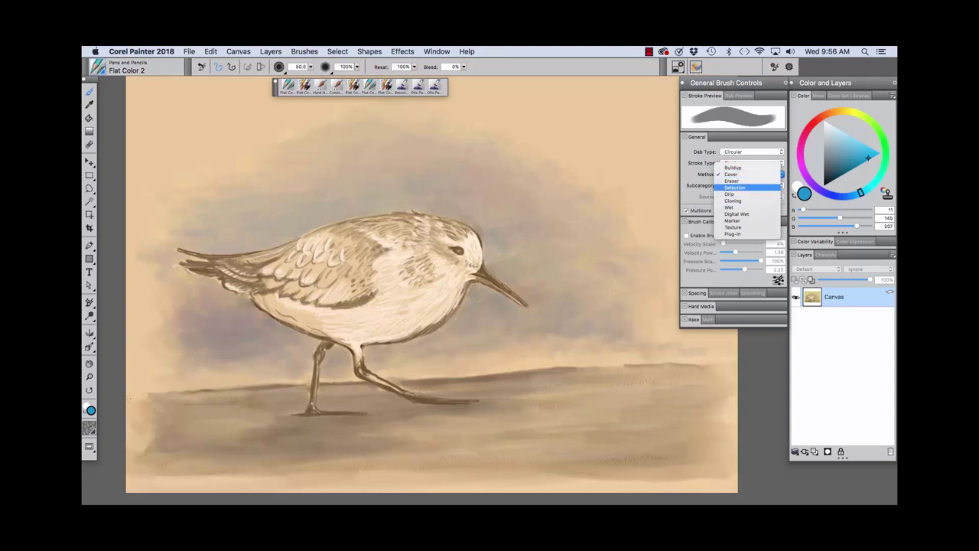
click(734, 187)
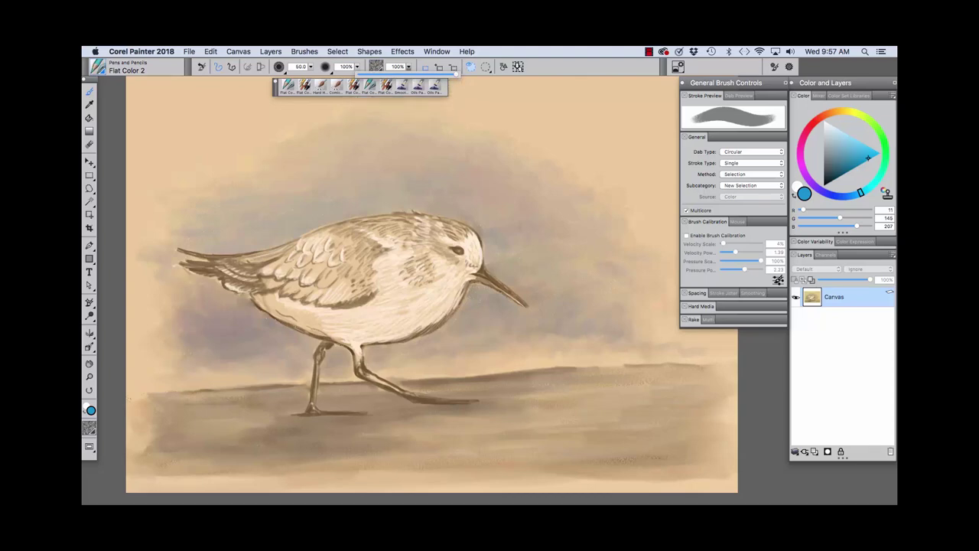
drag(457, 75, 360, 74)
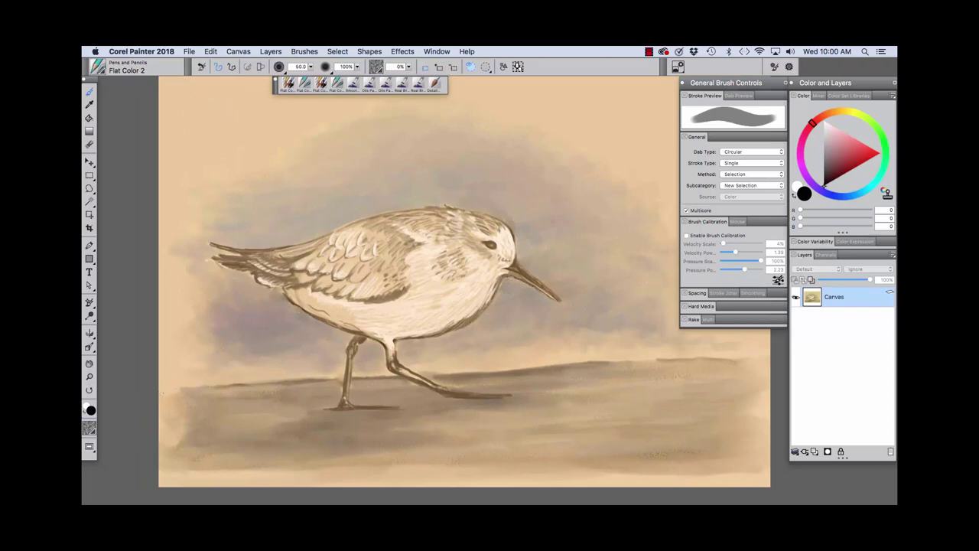
Save the modified brush as the variant "Flat Color Selection 3" in the custom selection brushes category.
click(304, 51)
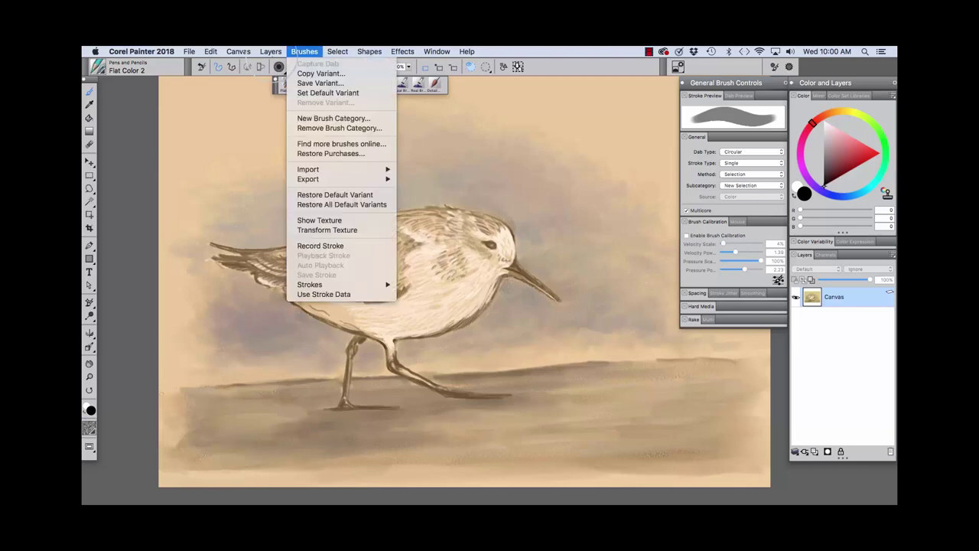
click(319, 83)
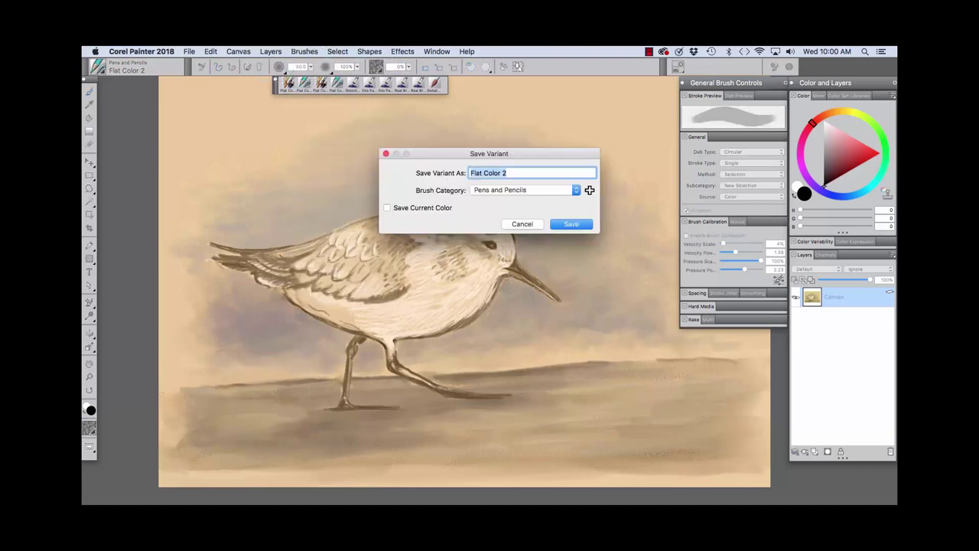
click(577, 190)
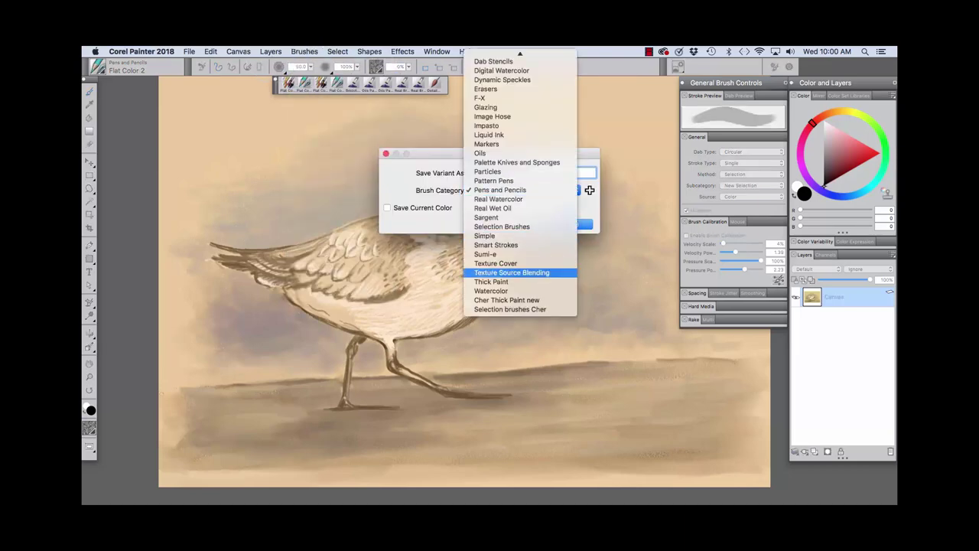
key(Return)
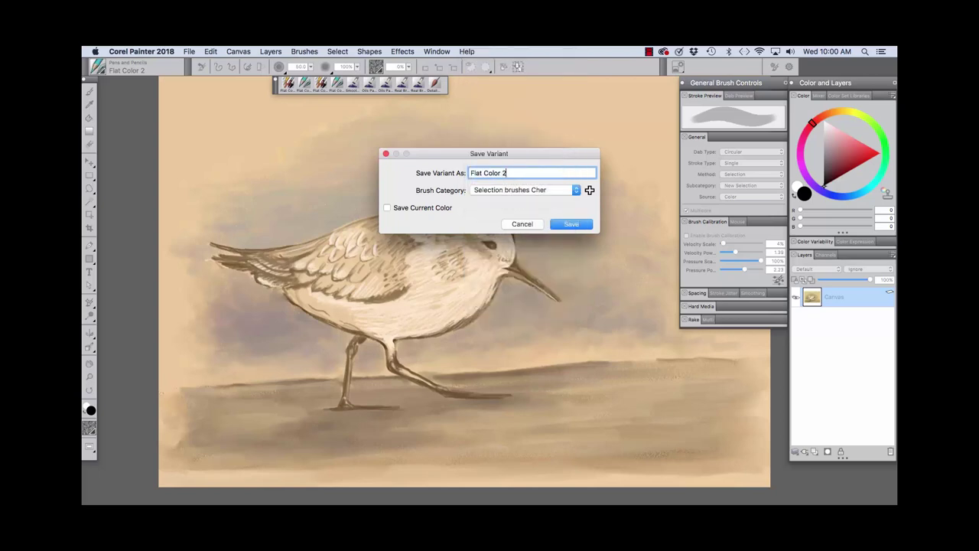
key(BackSpace)
text(Selection 3)
click(572, 223)
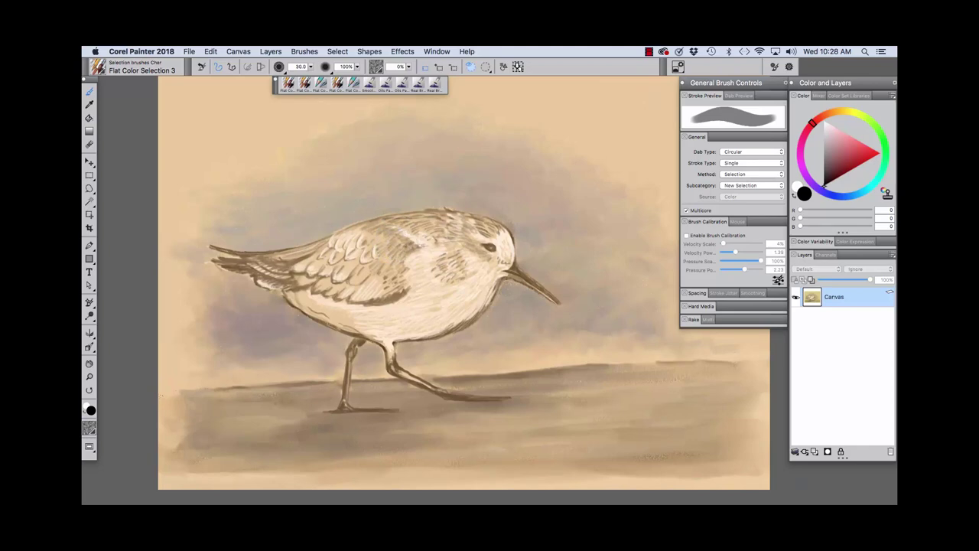
Paint a selection over the bird's whole body and save it as a new mask.
mouse_move(416, 237)
mouse_down()
mouse_move(365, 257)
mouse_move(428, 240)
mouse_move(365, 266)
mouse_move(434, 253)
mouse_move(369, 272)
mouse_move(438, 257)
mouse_move(378, 287)
mouse_move(447, 269)
mouse_move(398, 290)
mouse_move(446, 276)
mouse_move(423, 307)
mouse_move(489, 274)
mouse_move(458, 306)
mouse_move(386, 322)
mouse_move(322, 303)
mouse_move(298, 278)
mouse_move(322, 257)
mouse_move(397, 231)
mouse_move(471, 231)
mouse_move(496, 248)
mouse_move(492, 239)
mouse_move(459, 231)
mouse_move(440, 243)
mouse_move(494, 260)
mouse_move(463, 253)
mouse_move(356, 262)
mouse_move(335, 282)
mouse_move(367, 294)
mouse_up()
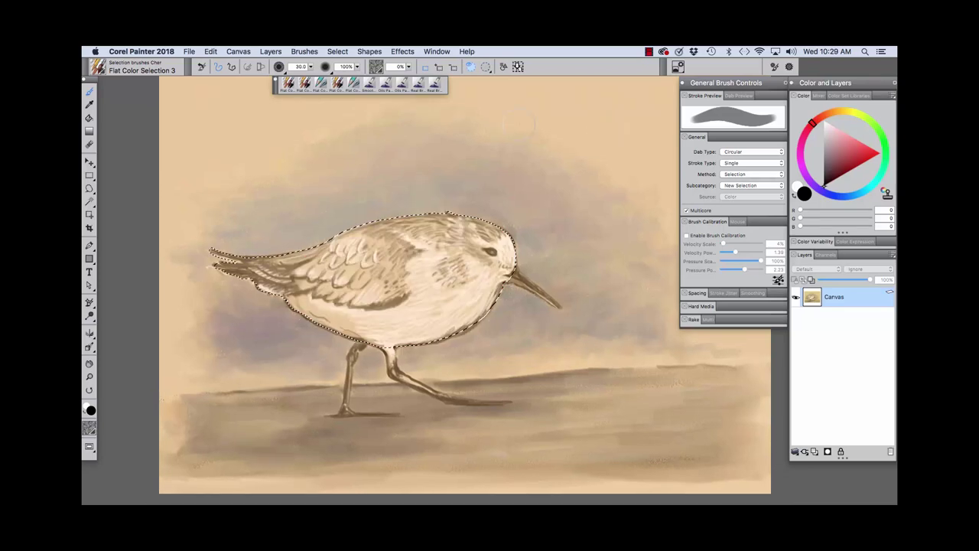
click(337, 51)
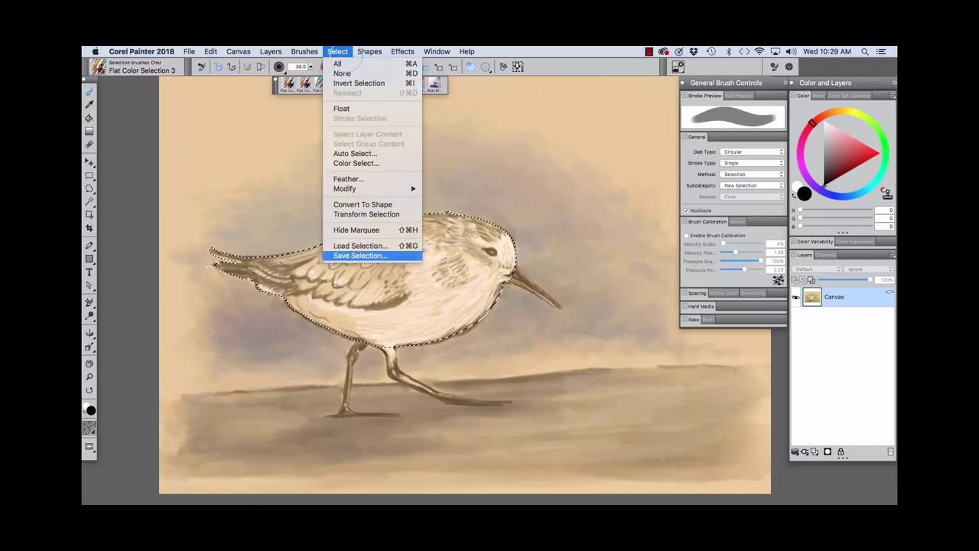
click(359, 255)
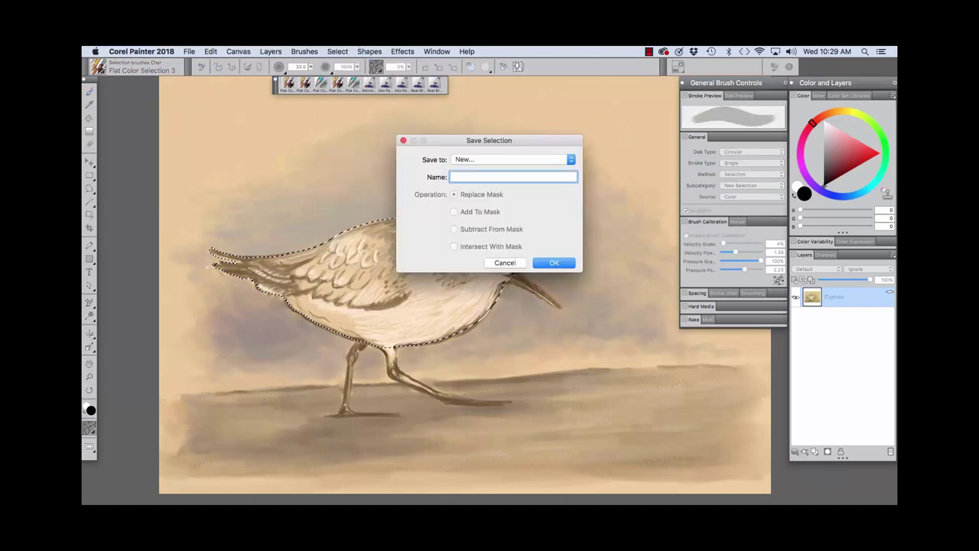
key(Return)
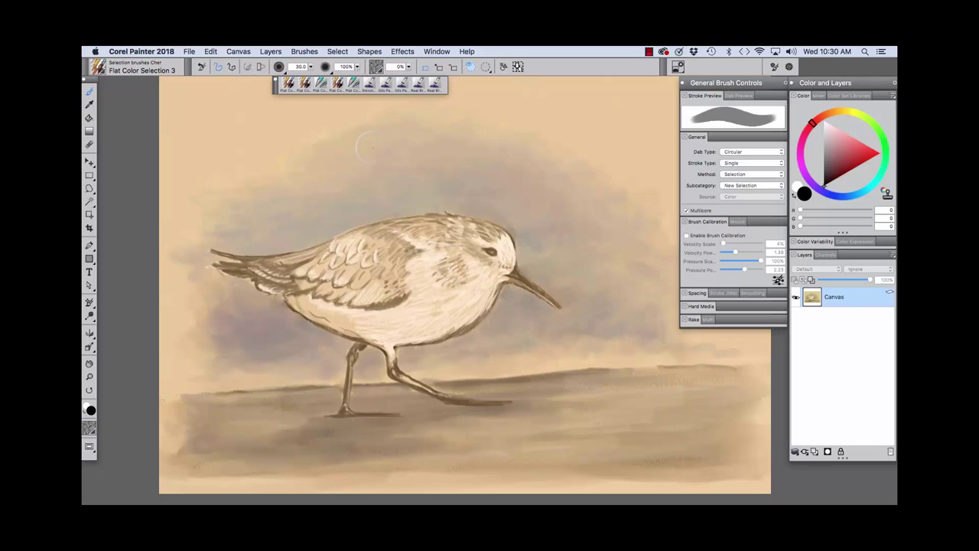
Reduce the selection brush size to 12.7 and add a selection of the bird's beak to the Alpha 1 mask.
click(310, 66)
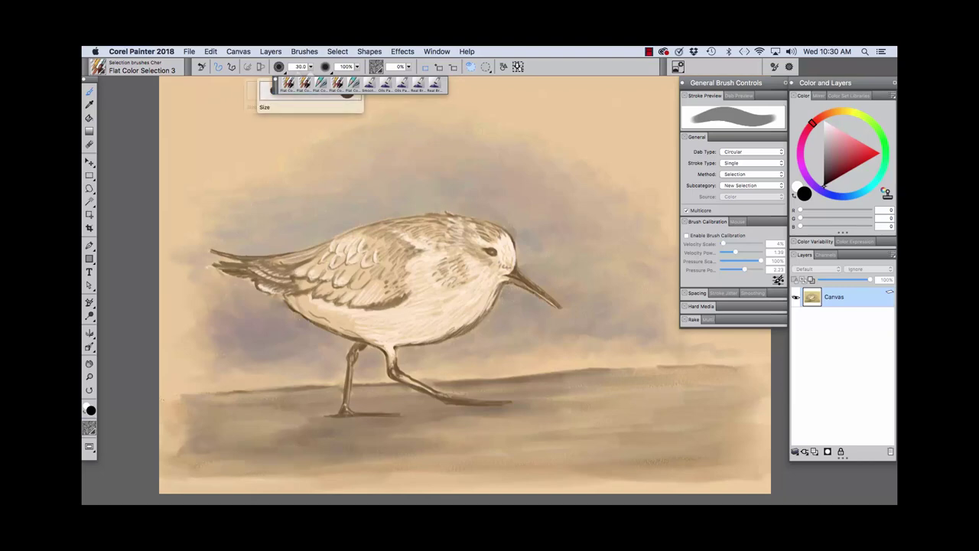
mouse_move(294, 75)
mouse_down()
mouse_move(279, 75)
mouse_move(302, 74)
mouse_up()
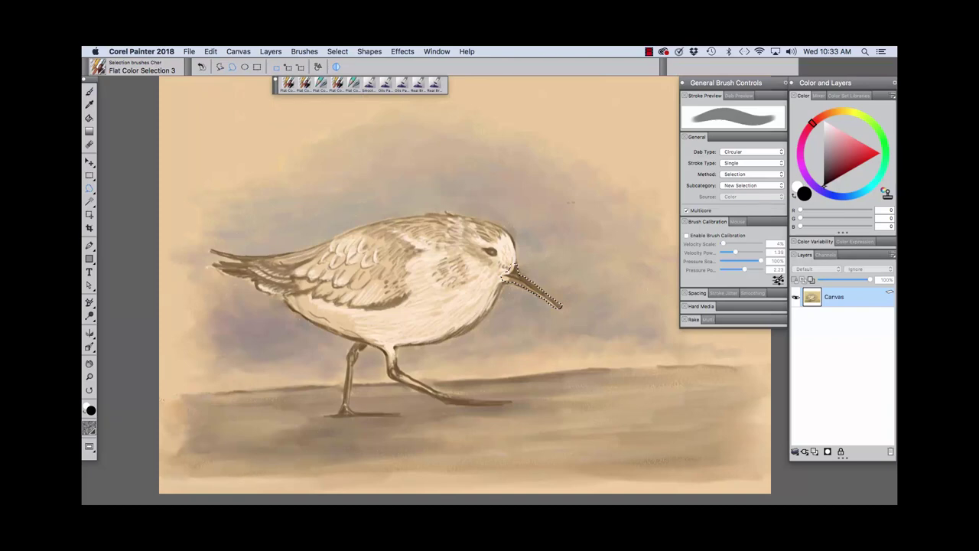
click(337, 51)
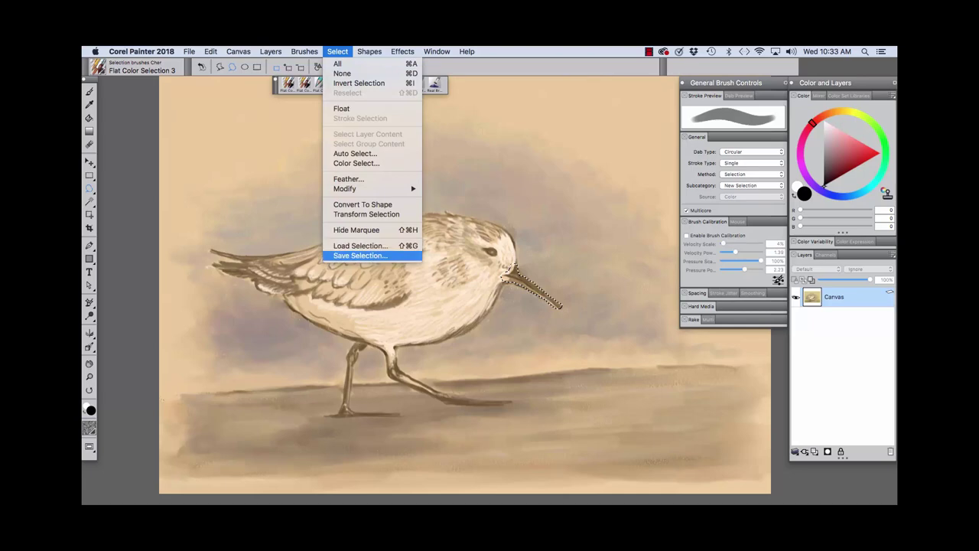
click(359, 256)
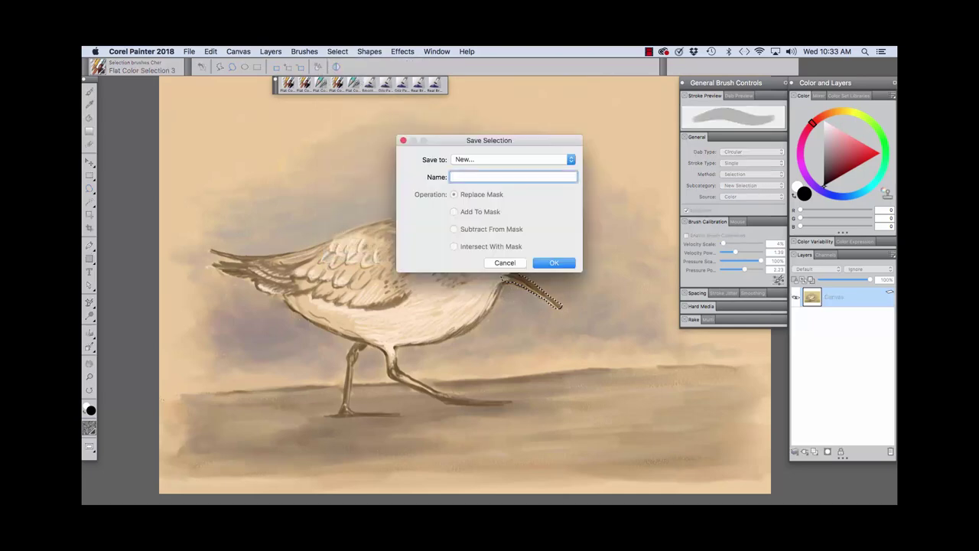
click(513, 159)
click(474, 168)
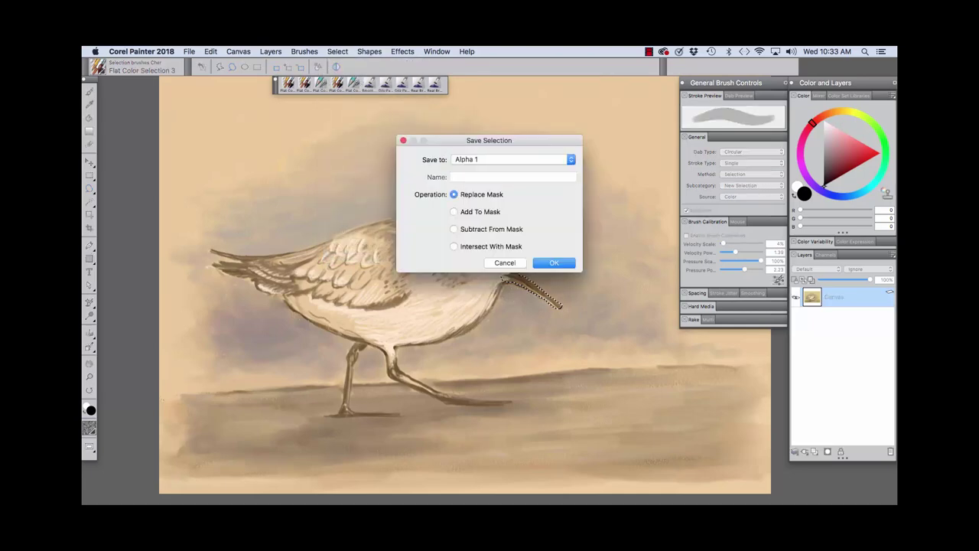
click(454, 212)
click(554, 262)
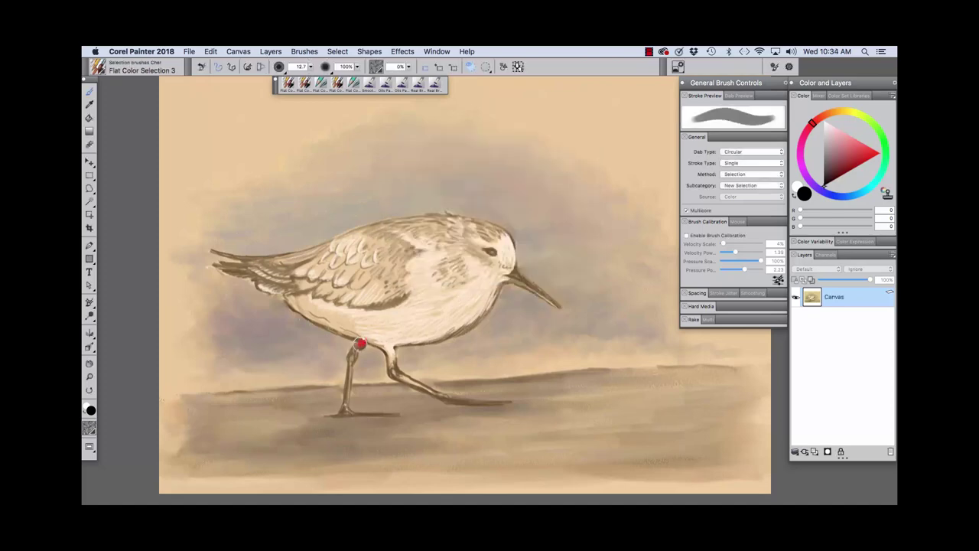
Paint a selection along the bird's rear leg, add it to the Alpha 1 mask and deselect.
mouse_move(359, 344)
mouse_down()
mouse_move(345, 408)
mouse_move(348, 377)
mouse_up()
click(337, 52)
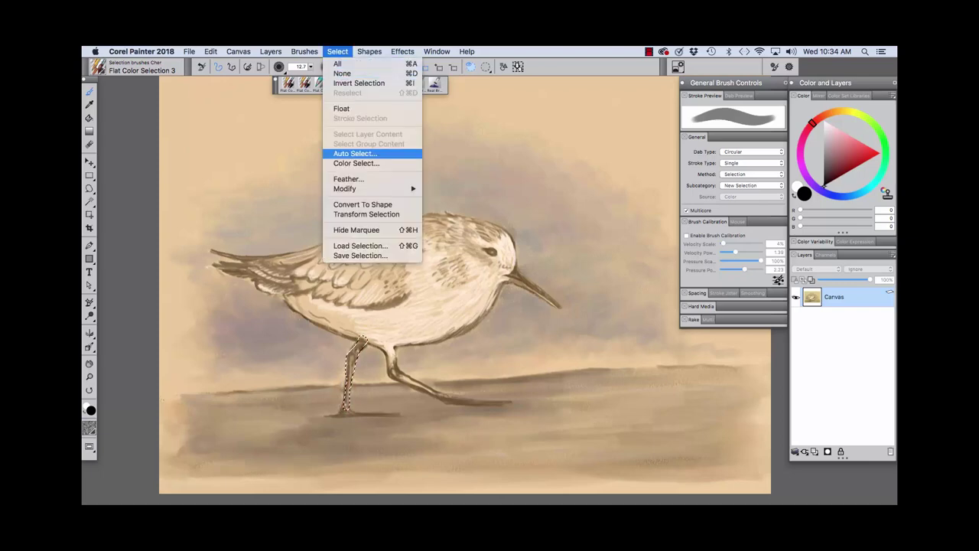
click(360, 255)
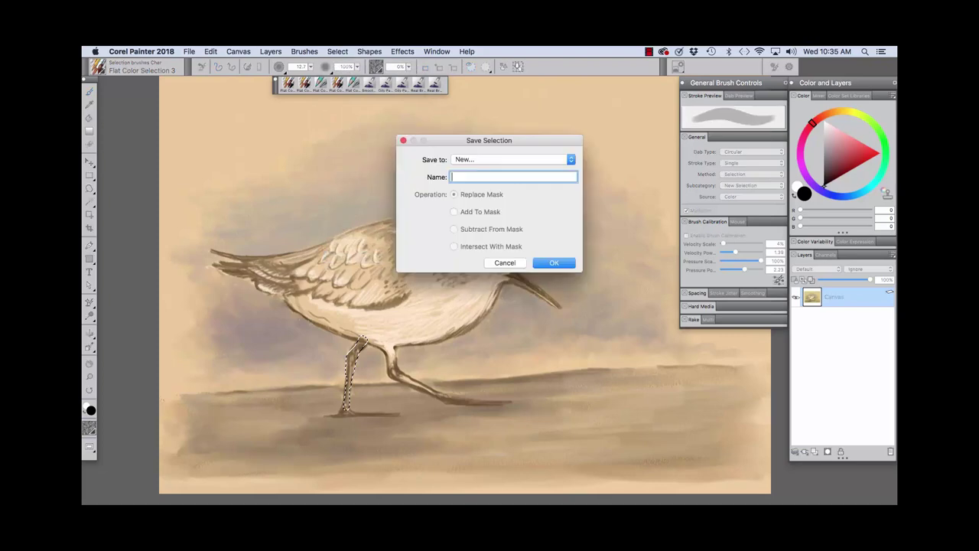
click(512, 159)
click(474, 169)
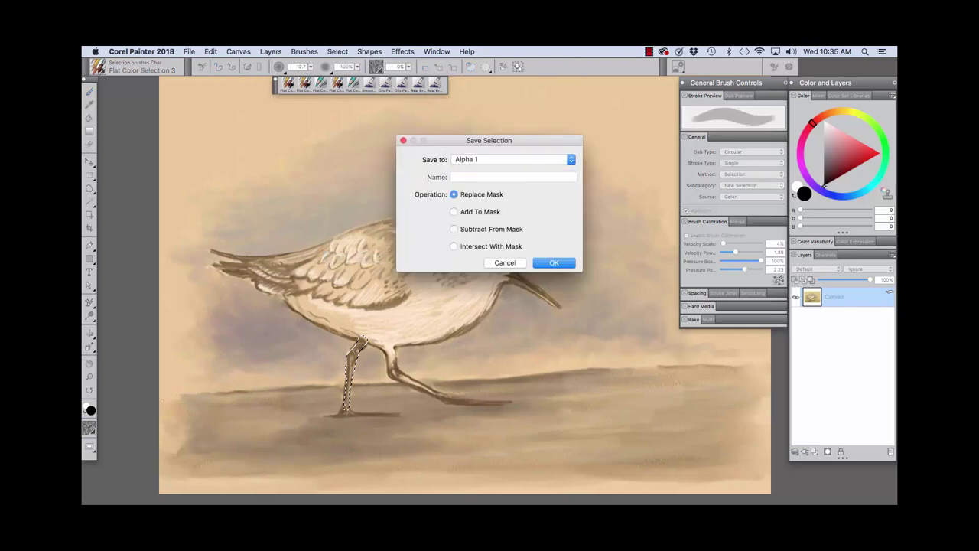
click(554, 262)
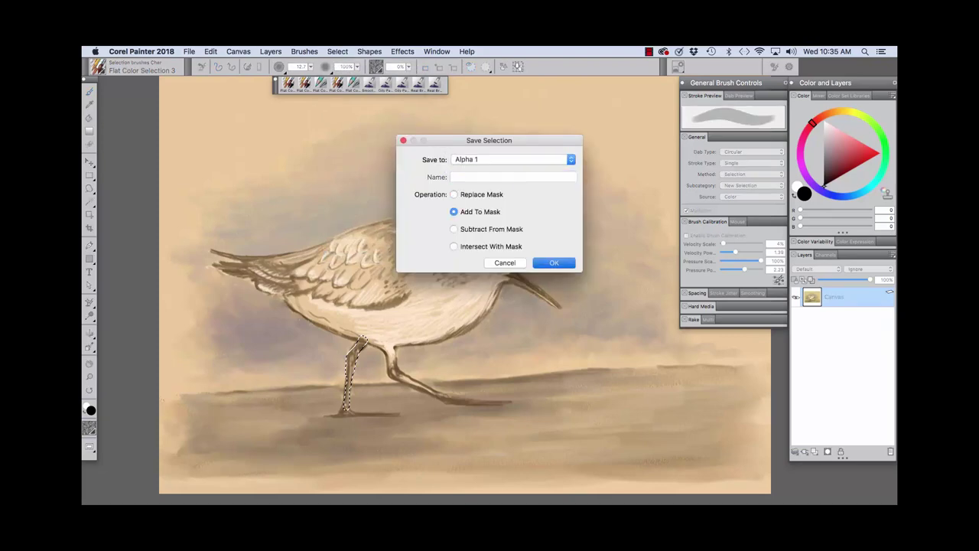
key(super+d)
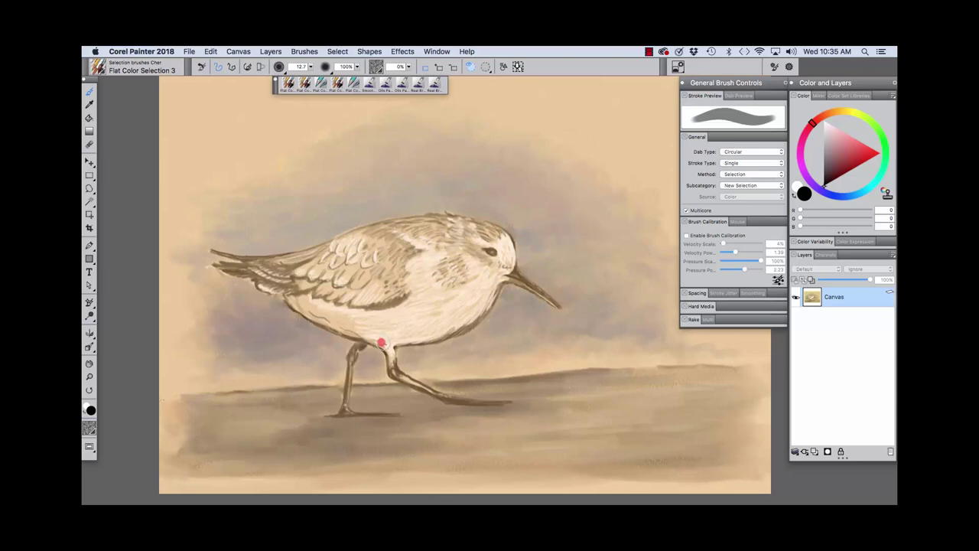
Paint a selection along the bird's front leg, add it to the Alpha 1 mask and deselect.
mouse_move(381, 344)
mouse_down()
mouse_move(398, 374)
mouse_move(450, 399)
mouse_up()
click(338, 51)
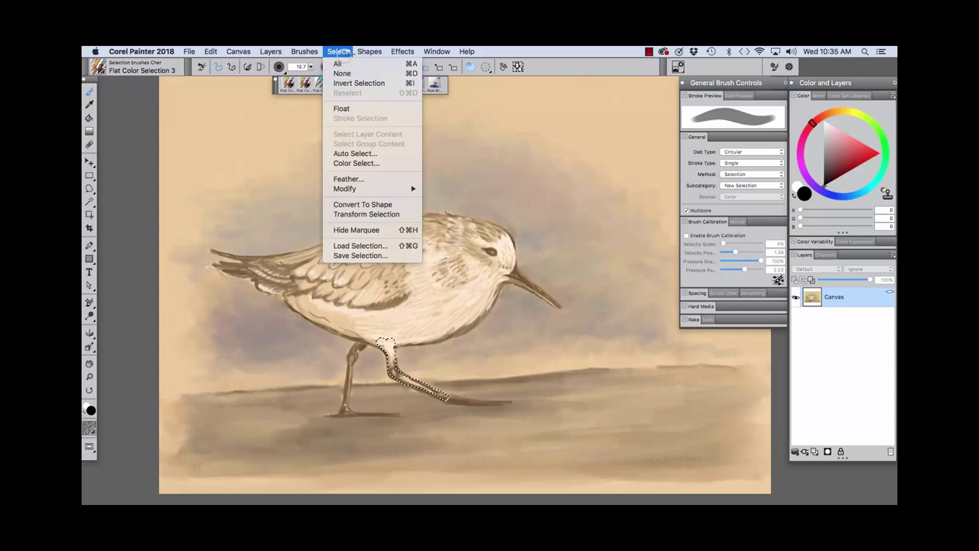
key(Return)
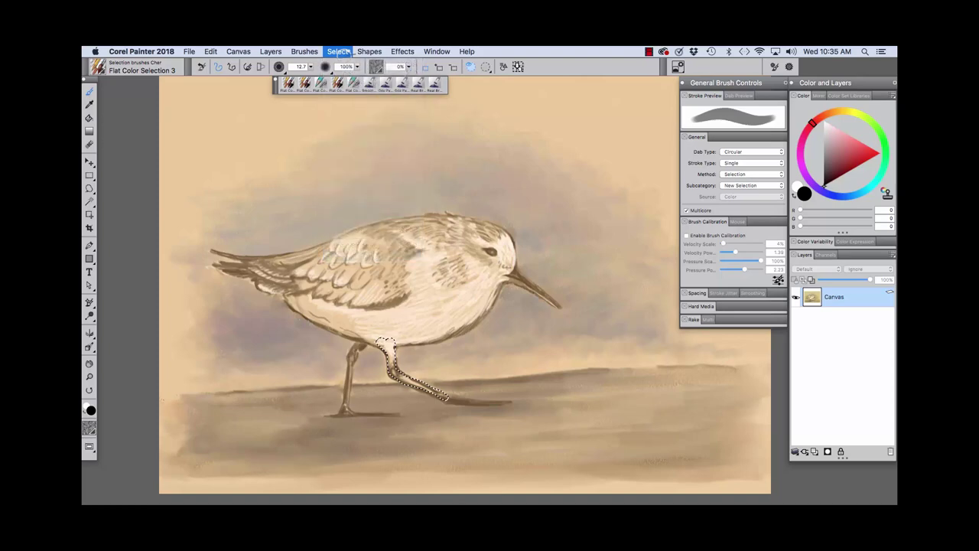
click(513, 159)
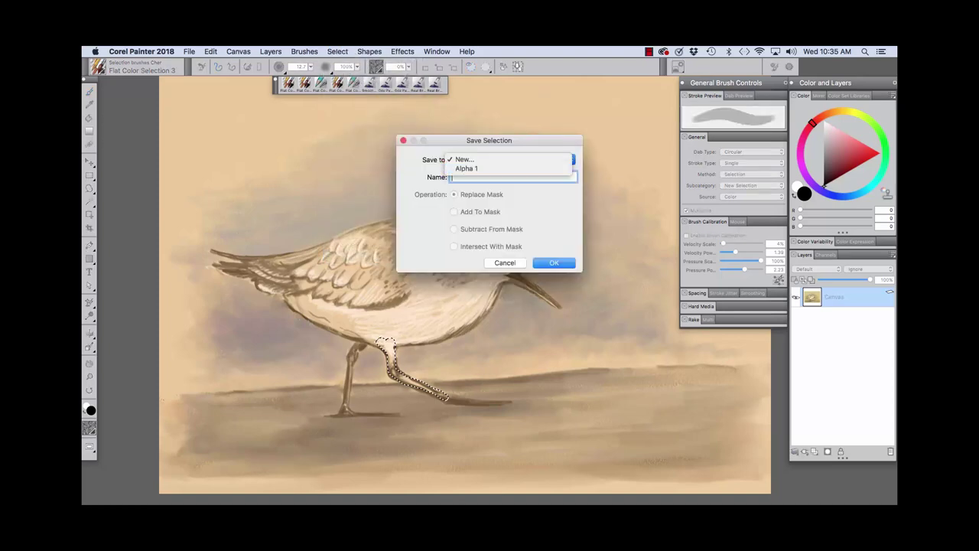
click(474, 169)
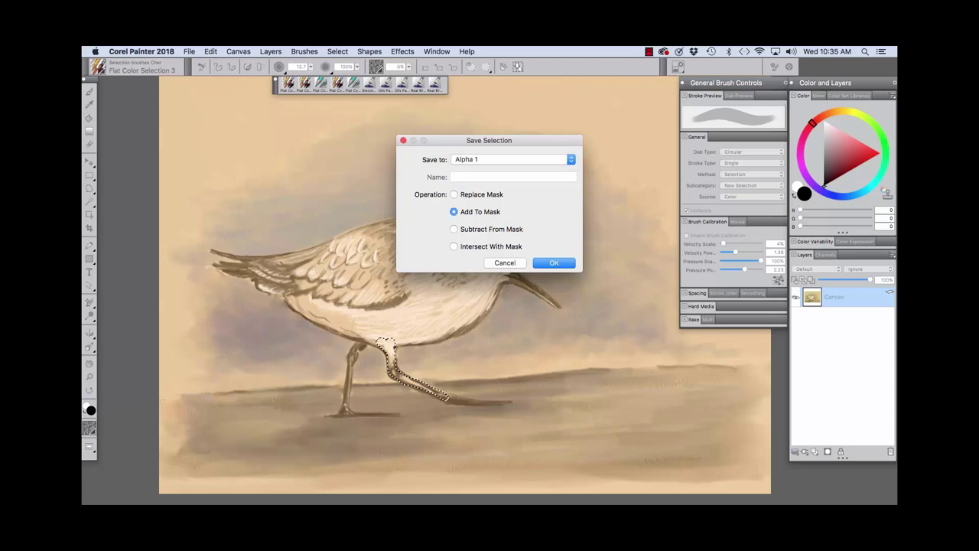
key(Return)
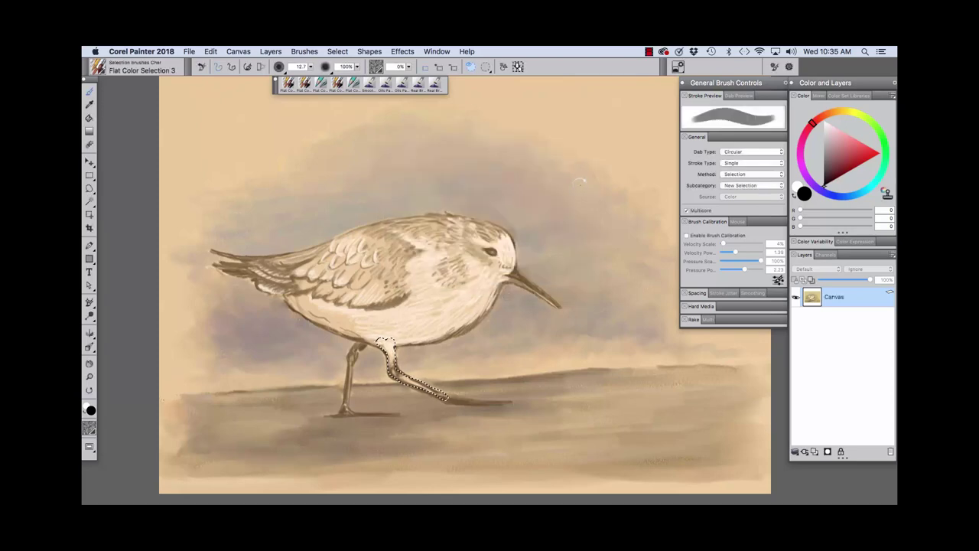
key(super+d)
Check the Alpha 1 mask's coverage of the bird by toggling its overlay, leaving it hidden, and return to the layers.
click(825, 255)
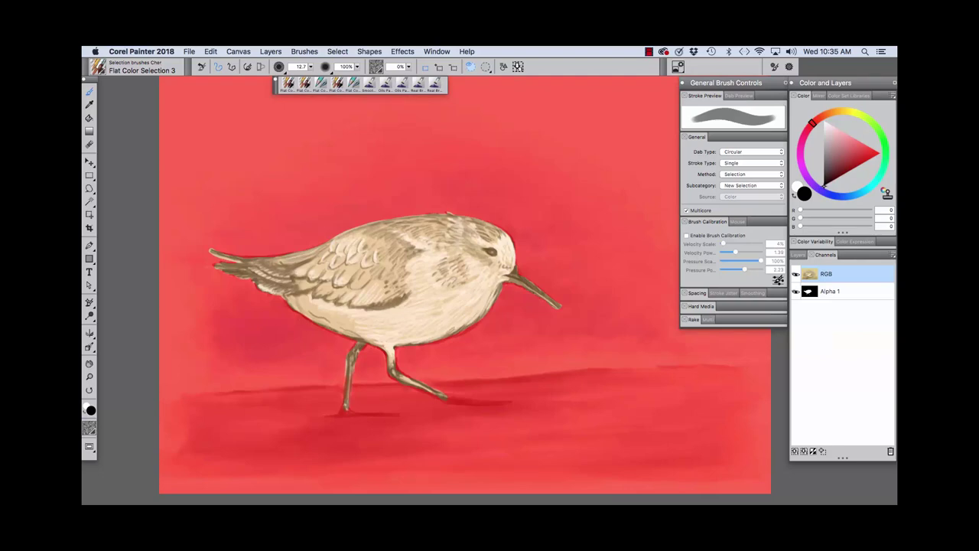
click(795, 291)
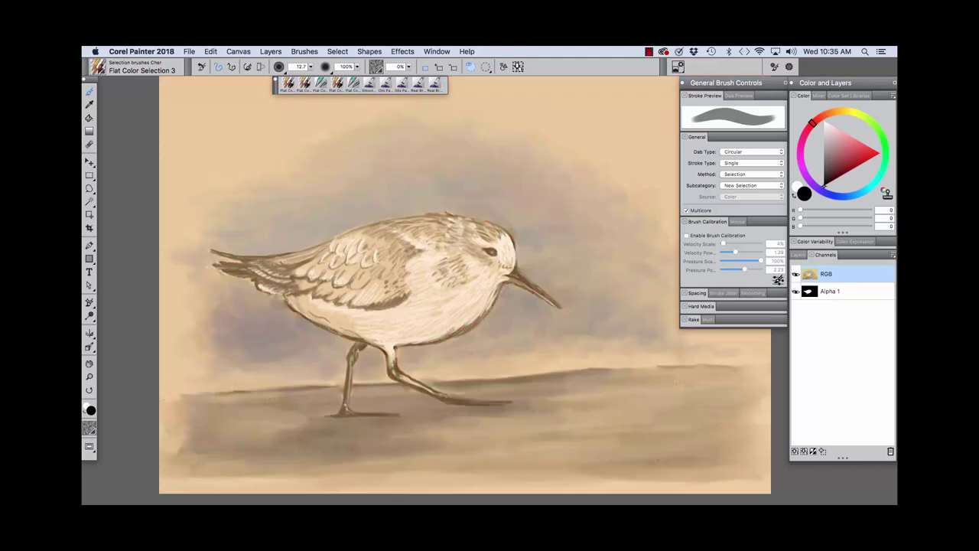
click(795, 290)
click(796, 291)
click(795, 290)
click(795, 291)
click(800, 254)
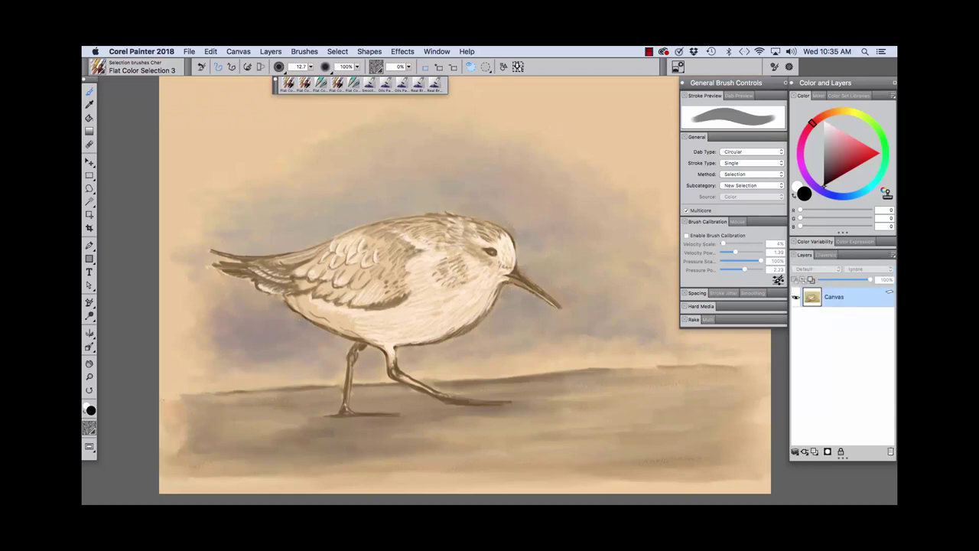
Load the Alpha 1 mask as a selection around the bird, using Replace Selection.
click(337, 51)
click(359, 246)
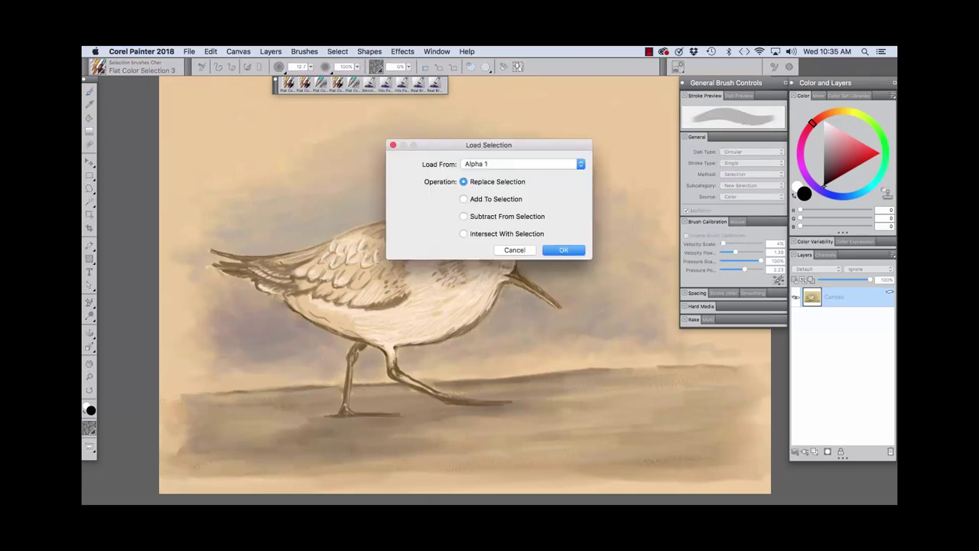
click(563, 250)
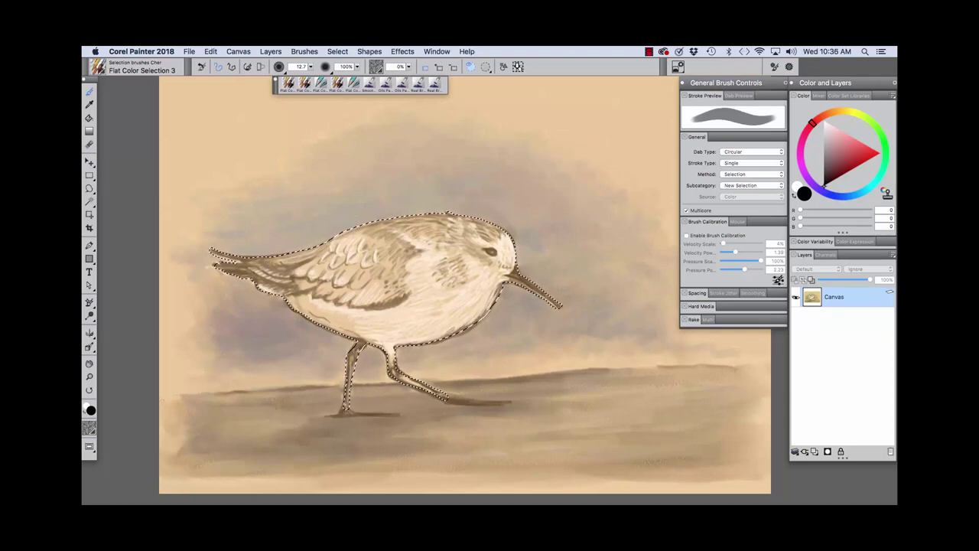
Fill the selected bird with a light pink current color at 12.1% opacity.
click(841, 131)
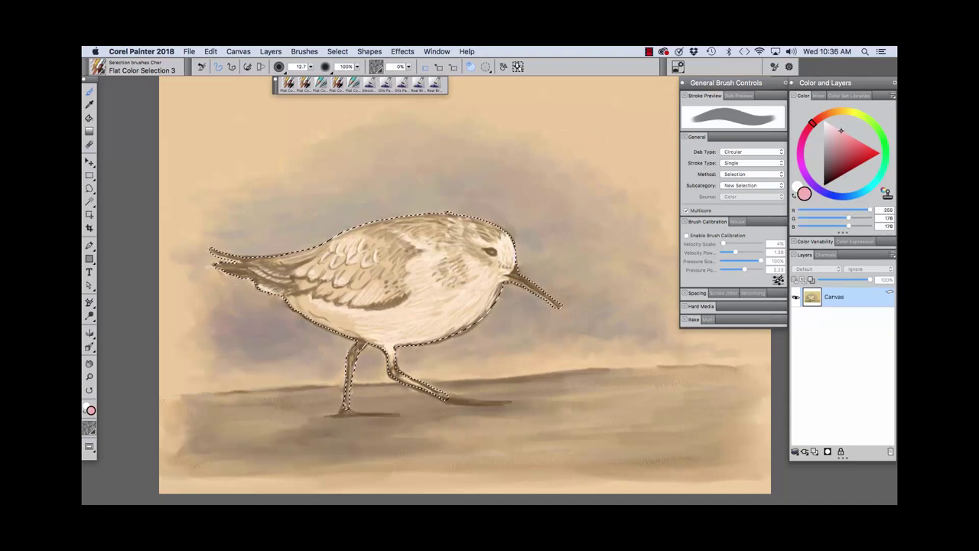
click(210, 51)
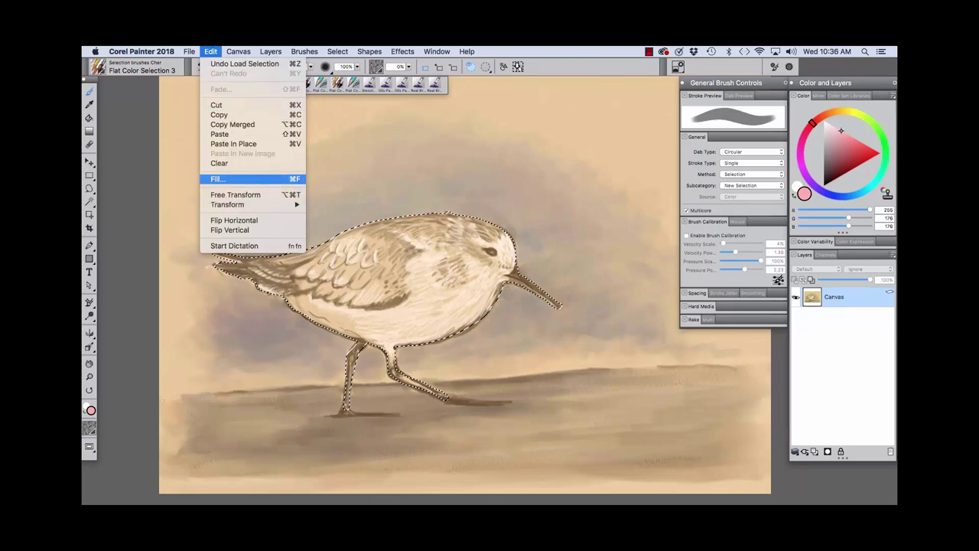
click(218, 178)
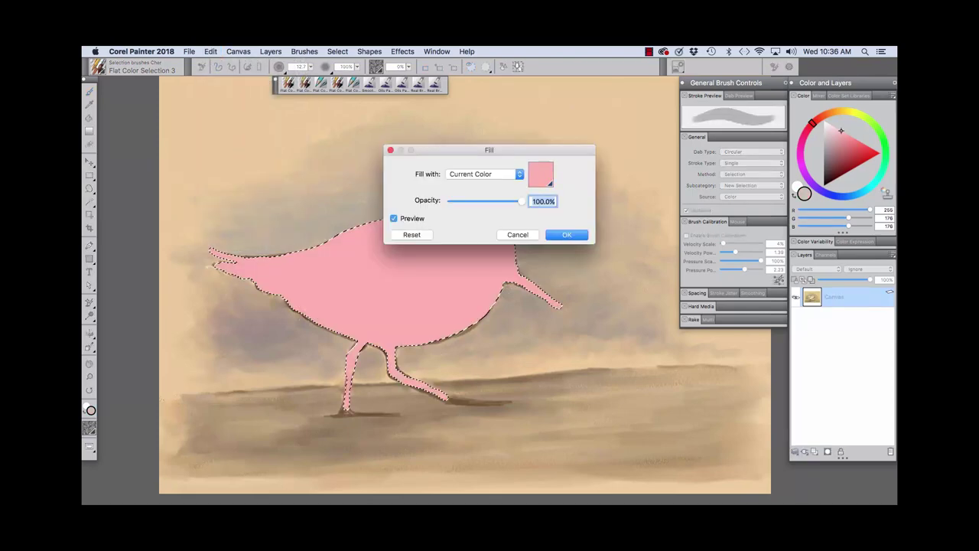
drag(521, 201, 459, 200)
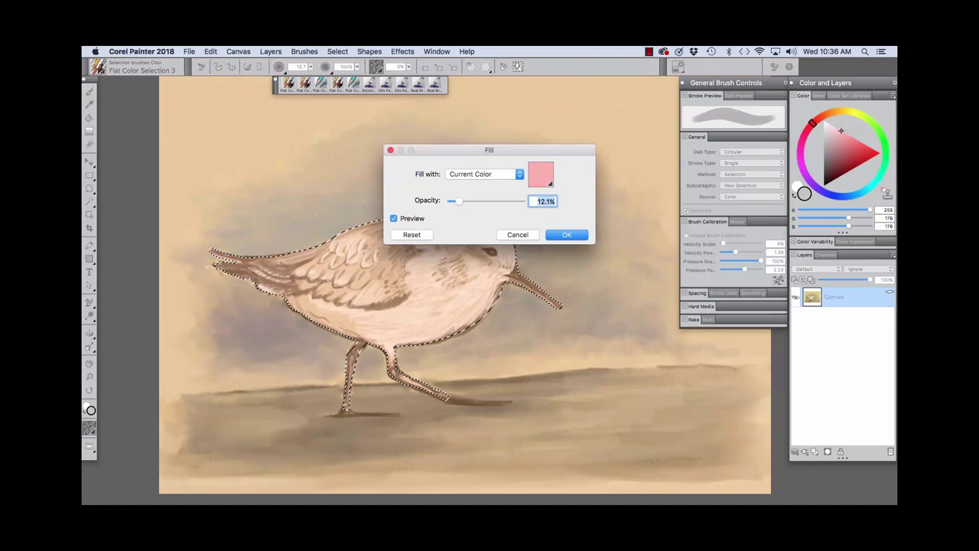
click(567, 235)
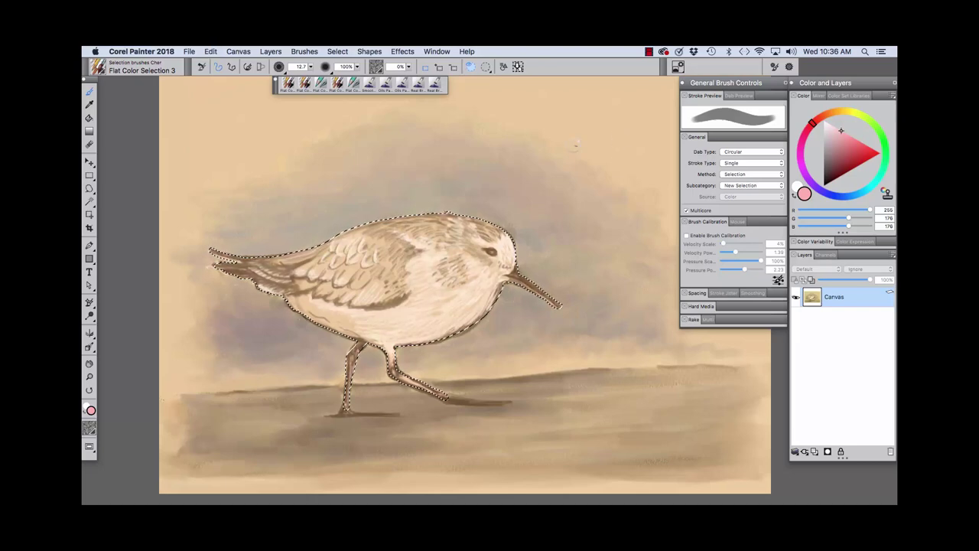
Invert the selection to the background and set its saturation to -75% with Adjust Colors using Uniform Color.
click(337, 51)
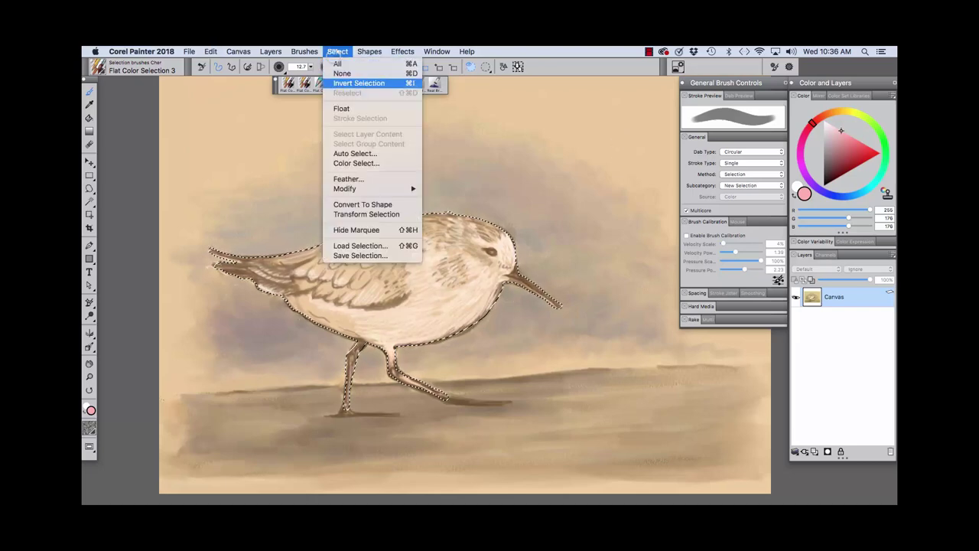
click(356, 83)
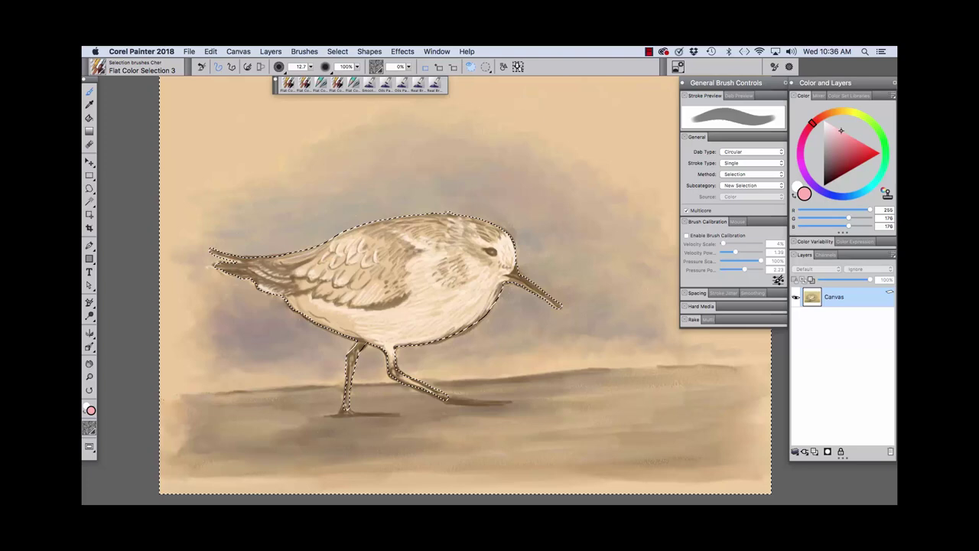
click(402, 51)
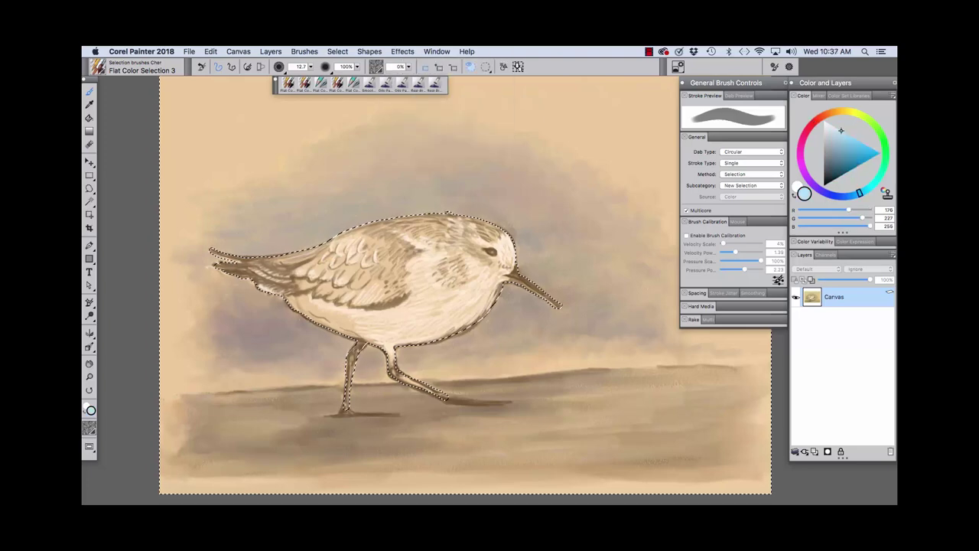
click(403, 51)
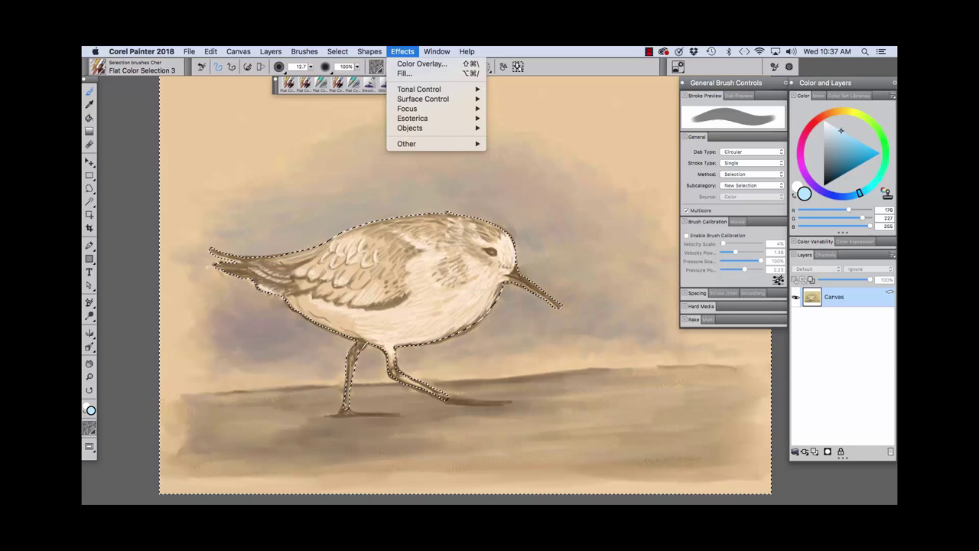
mouse_move(419, 88)
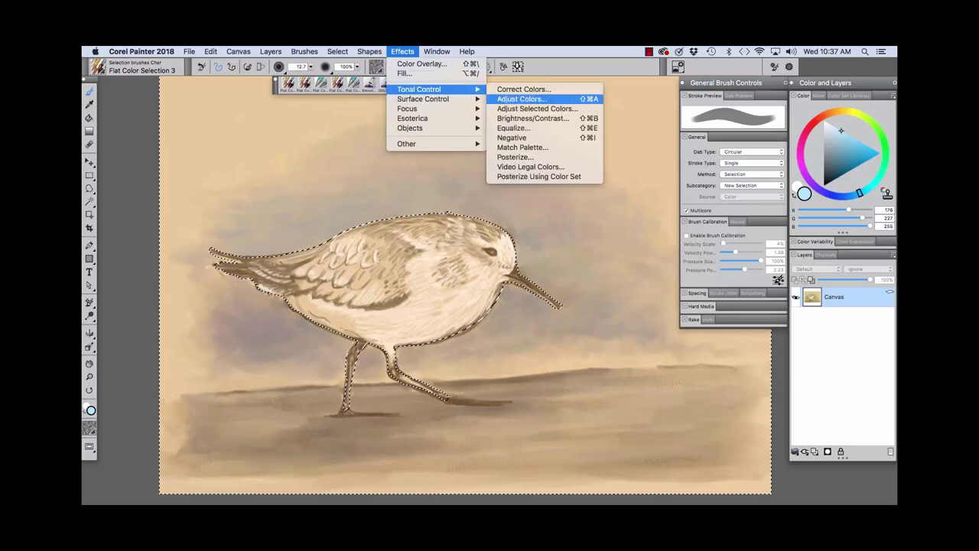
click(522, 99)
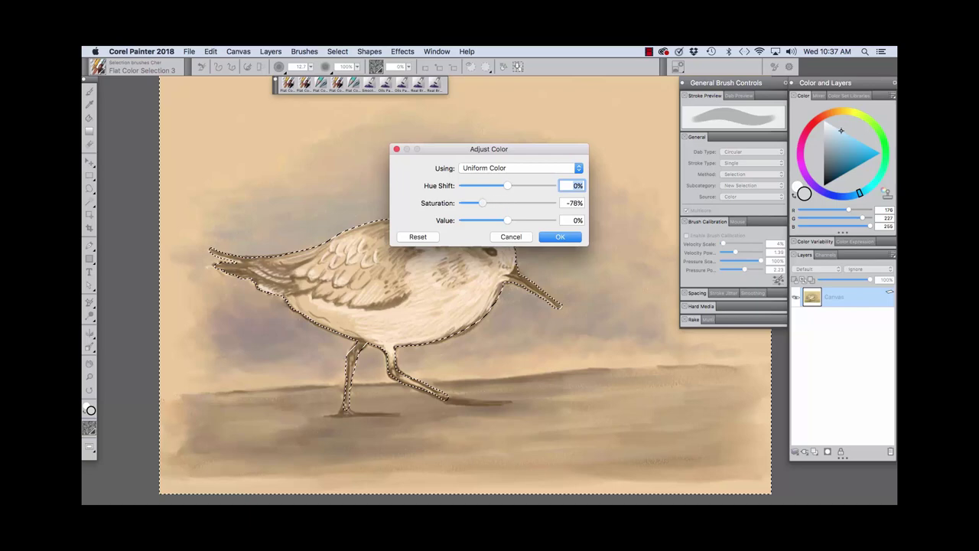
drag(482, 202, 483, 203)
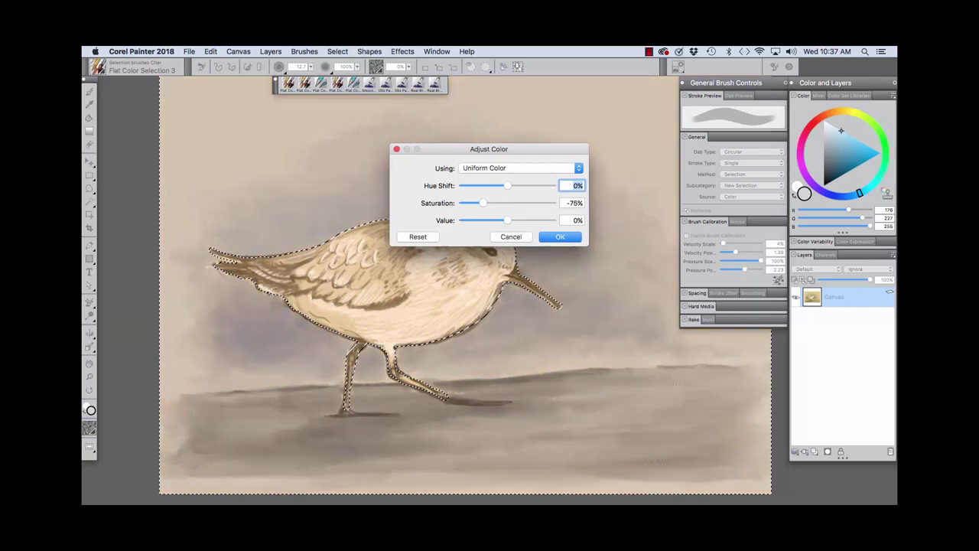
key(Return)
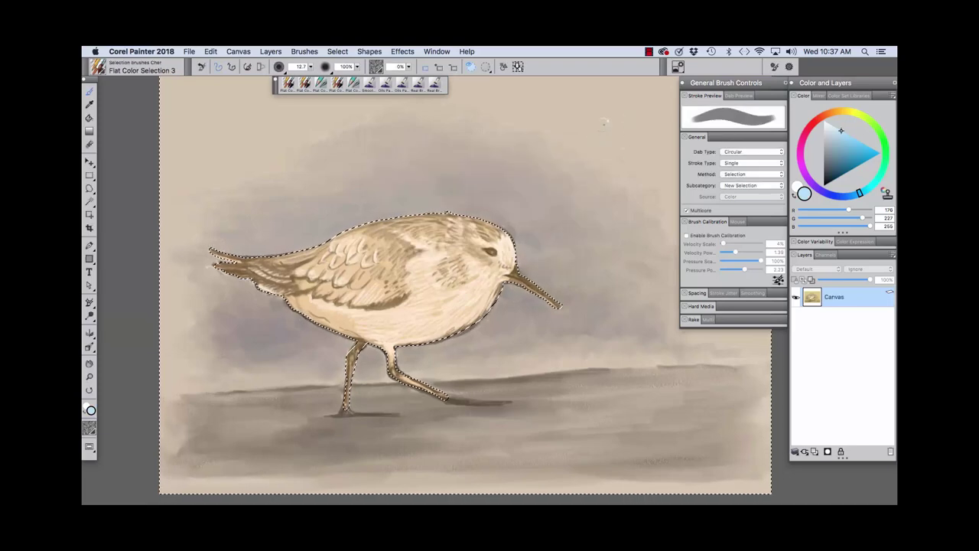